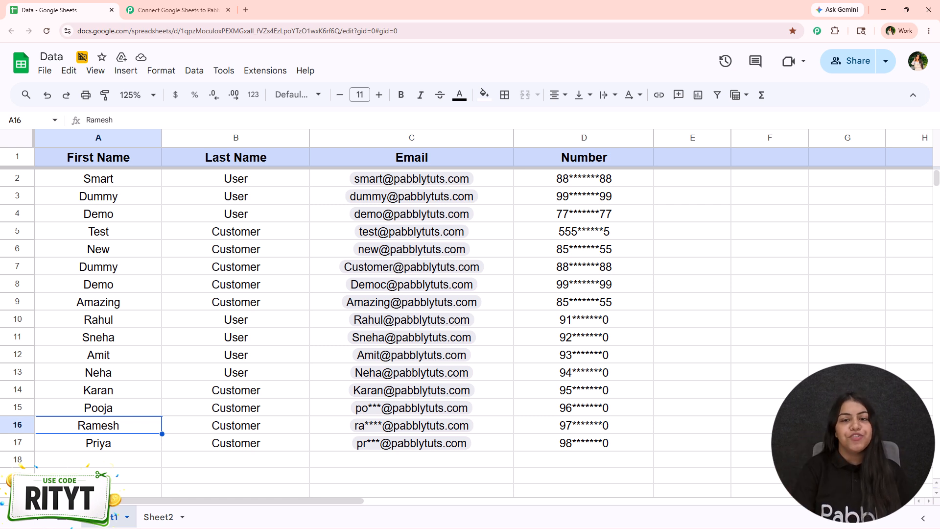
Step: Review the contact rows in the Data spreadsheet and switch to the empty Pabbly Connect workflow
{"action": "scroll", "coordinate": [290, 226], "scroll_direction": "down", "scroll_amount": 2}
{"action": "scroll", "coordinate": [137, 318], "scroll_direction": "up", "scroll_amount": 2}
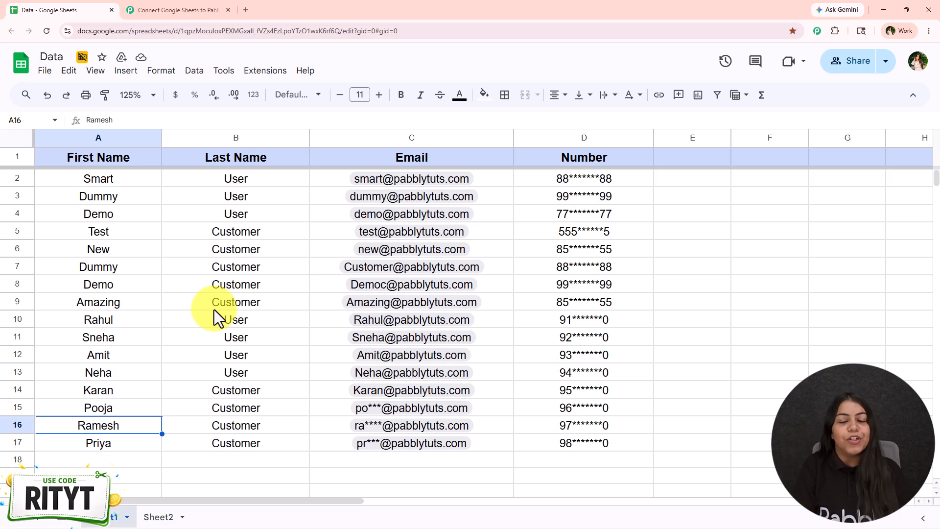
{"action": "left_click", "coordinate": [151, 9]}
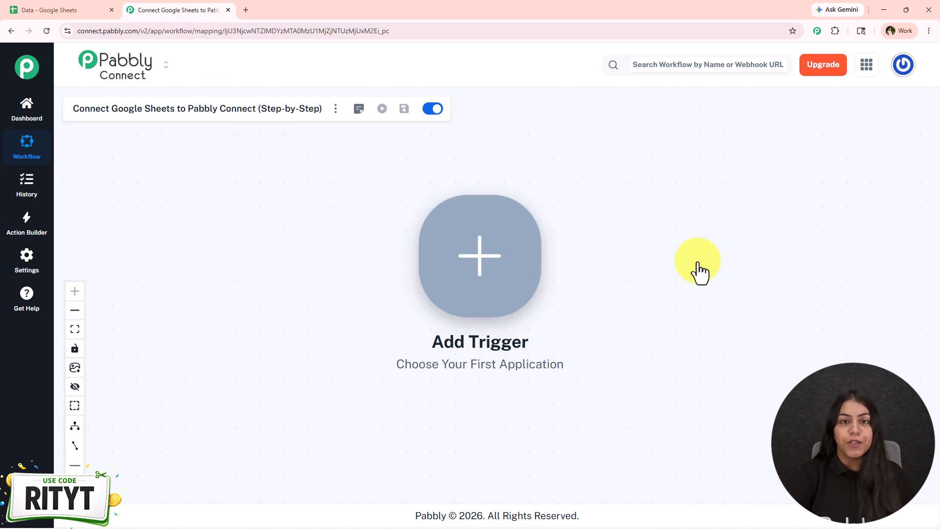
{"action": "left_click_drag", "start_coordinate": [634, 324], "coordinate": [618, 319]}
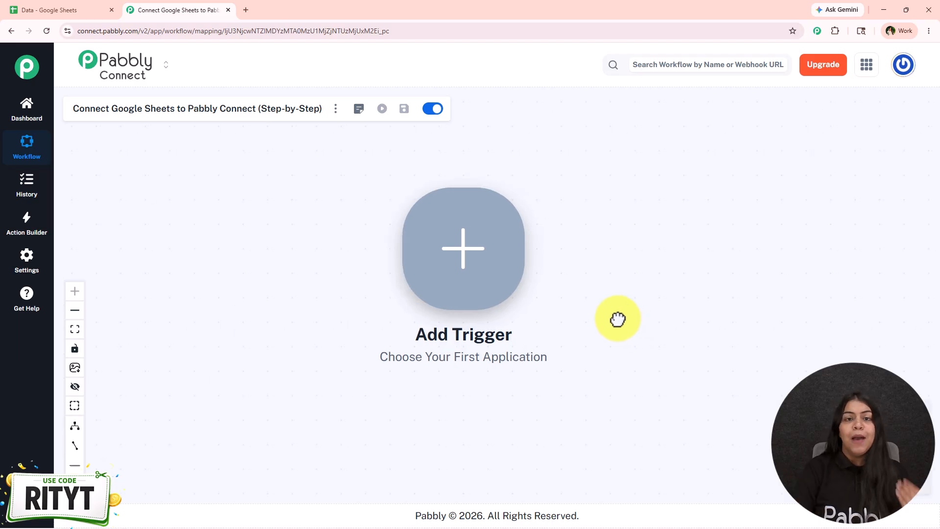
Step: Open pabbly.com/connect in a new browser tab, dismiss the limited-time offer, and return to the workflow
{"action": "left_click", "coordinate": [245, 9]}
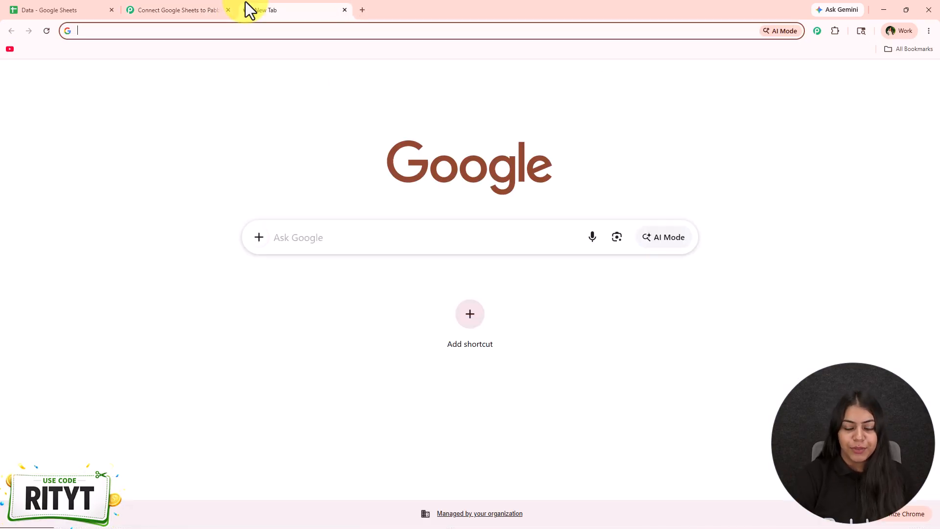
{"action": "type", "text": "pabbly.com/connect"}
{"action": "key", "text": "Return"}
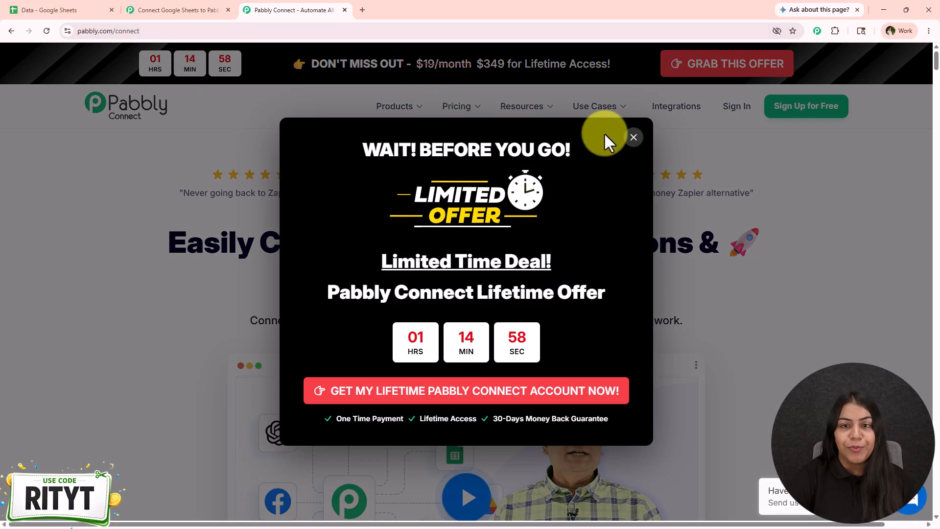
{"action": "left_click", "coordinate": [634, 136]}
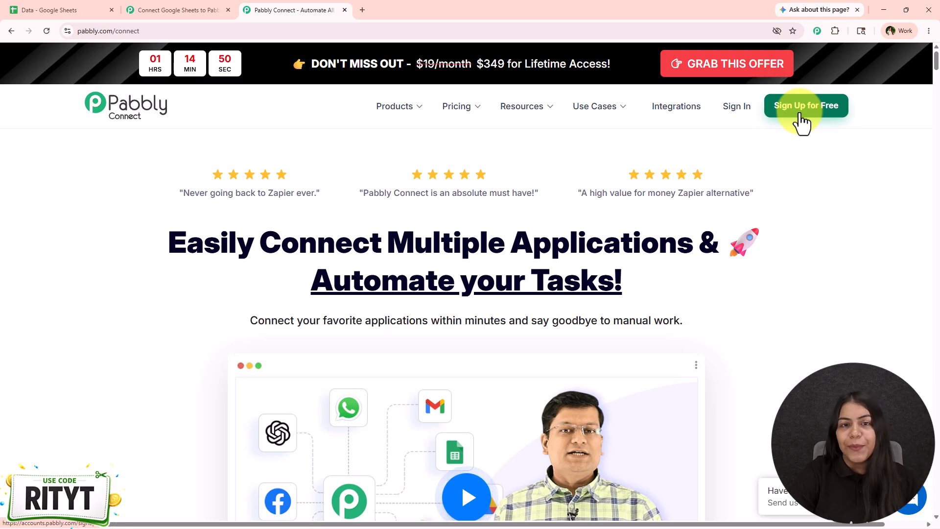
{"action": "left_click", "coordinate": [229, 3]}
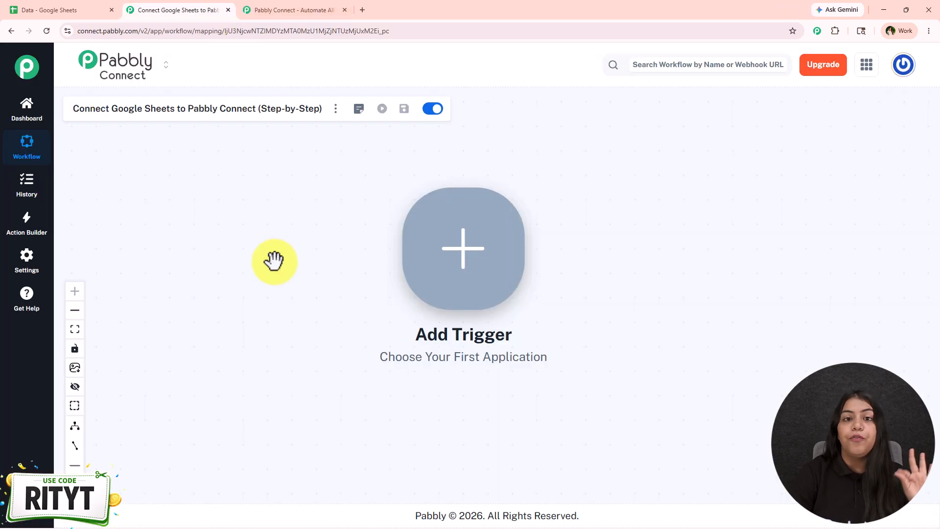
{"action": "left_click", "coordinate": [325, 9]}
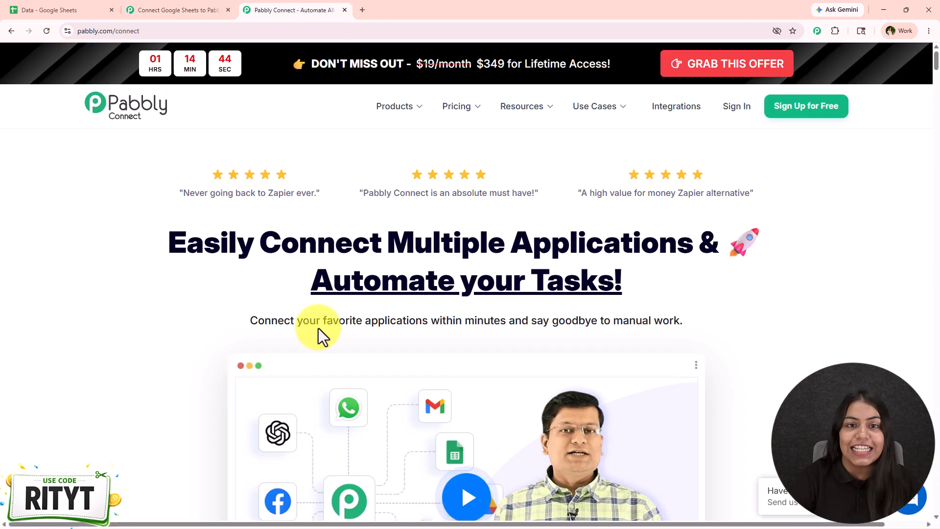
{"action": "left_click", "coordinate": [135, 9]}
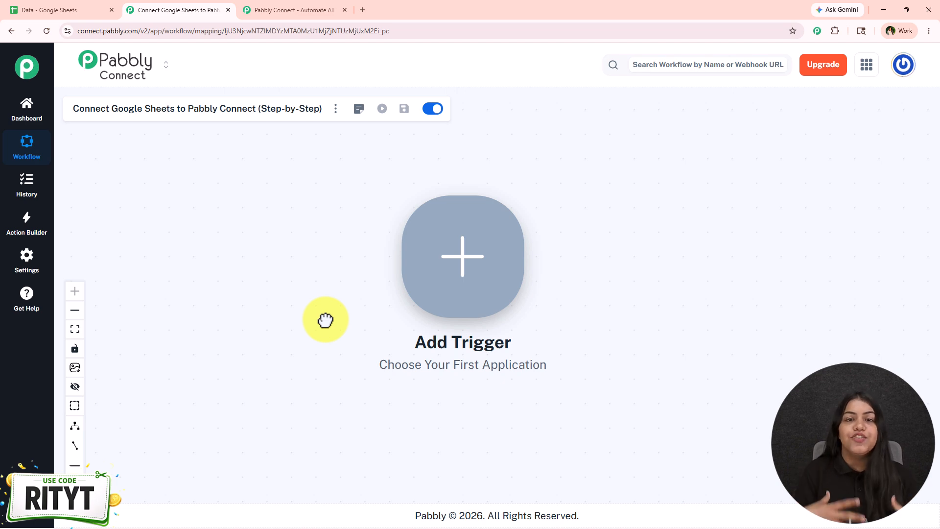
Step: Add a Google Sheets trigger to the workflow with the New or Updated Spreadsheet Row event
{"action": "left_click_drag", "start_coordinate": [548, 371], "coordinate": [343, 317]}
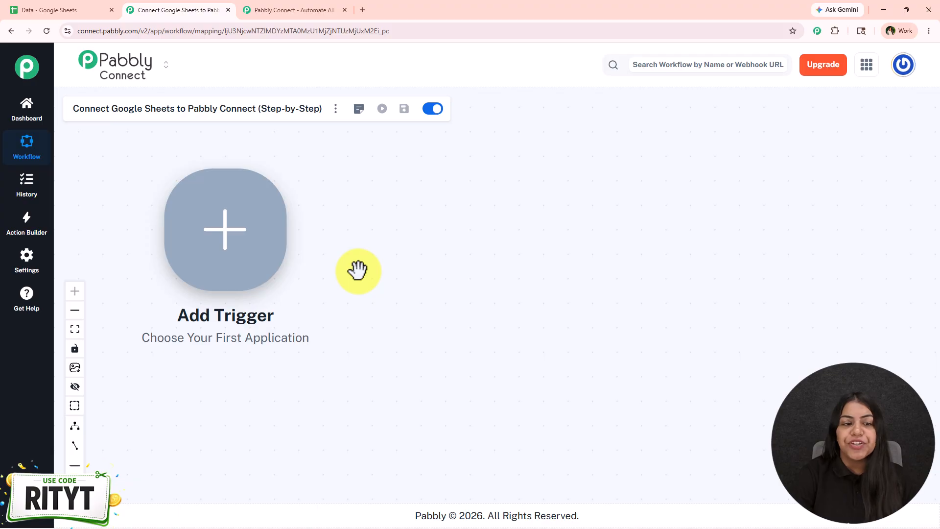
{"action": "left_click", "coordinate": [182, 248]}
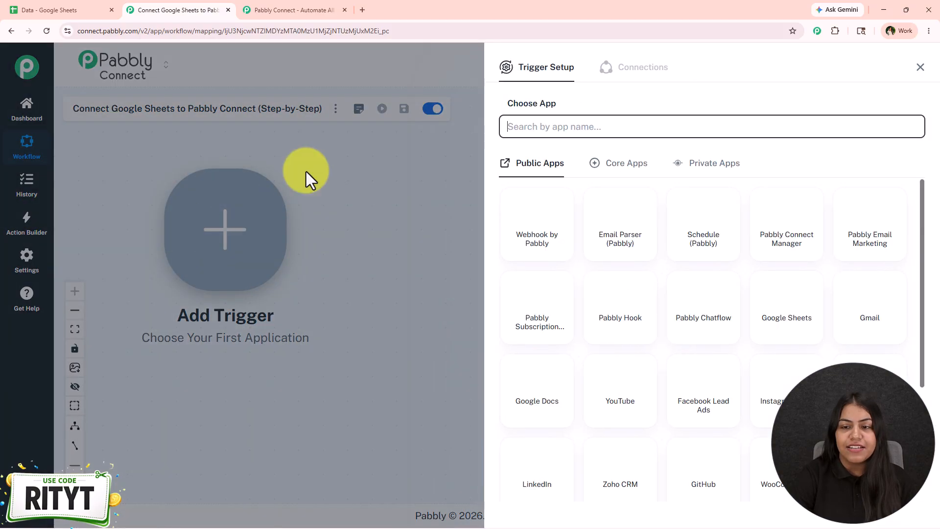
{"action": "left_click", "coordinate": [786, 313]}
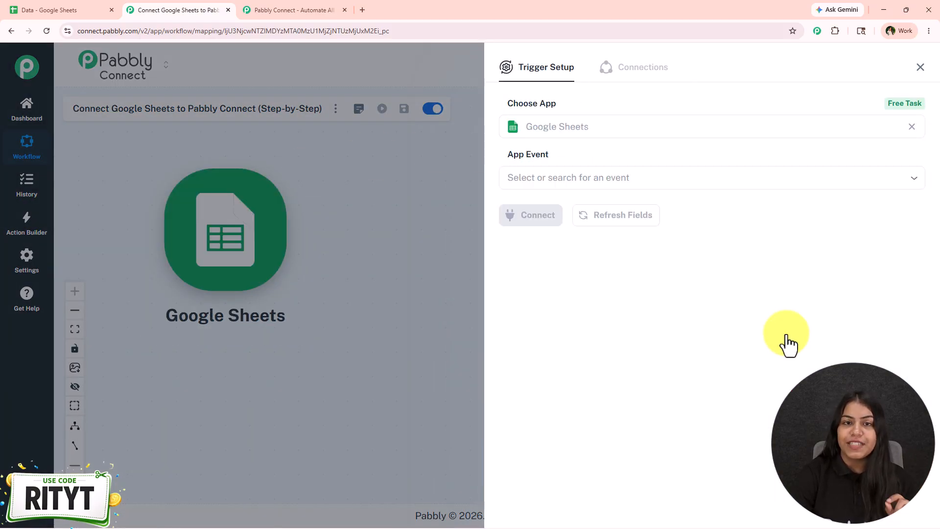
{"action": "left_click", "coordinate": [589, 179]}
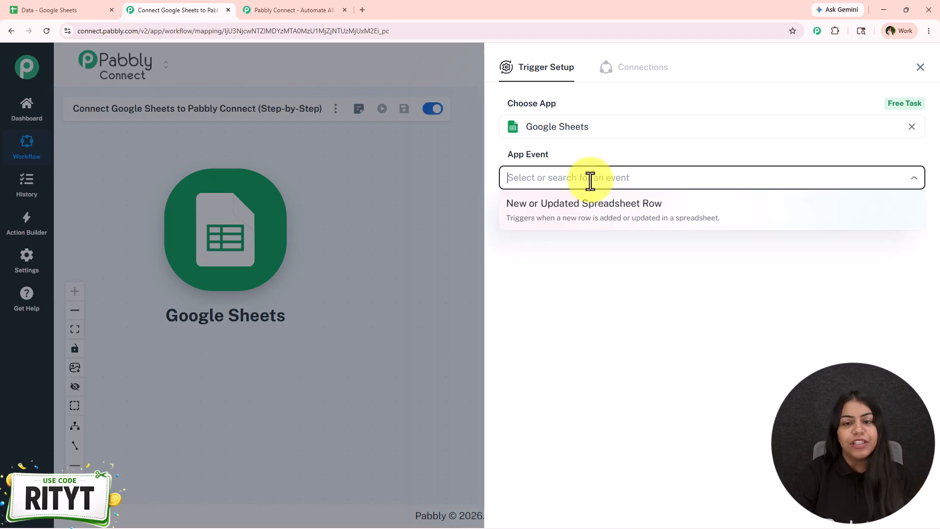
{"action": "left_click", "coordinate": [595, 209]}
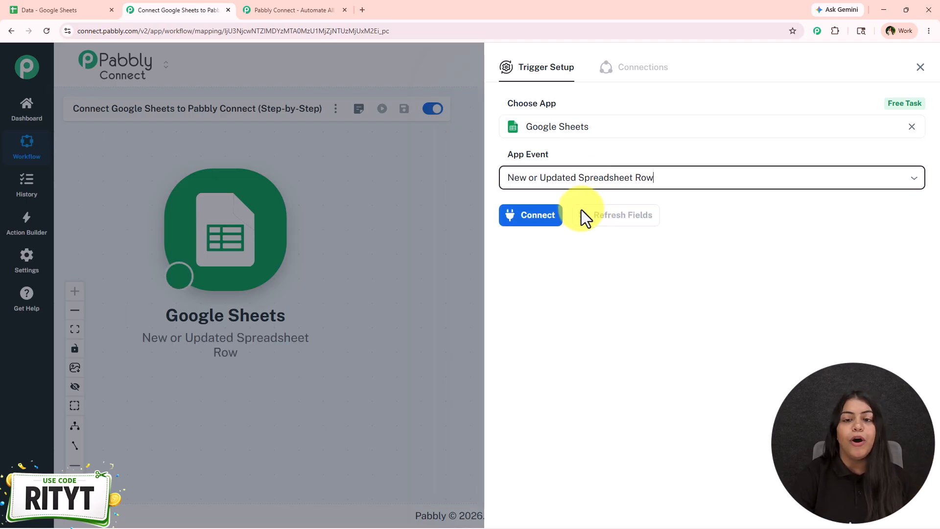
Step: Connect the Google Sheets trigger and copy its webhook URL
{"action": "left_click", "coordinate": [531, 215]}
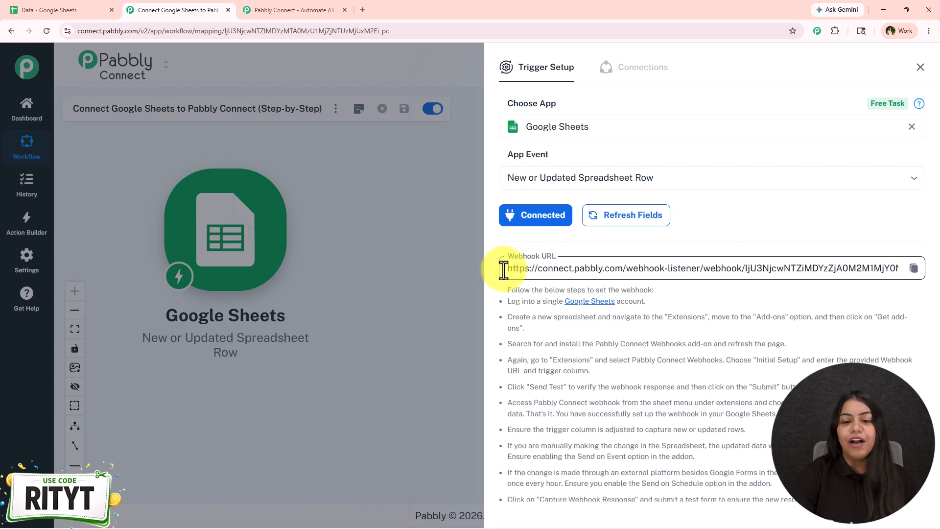
{"action": "left_click_drag", "start_coordinate": [505, 268], "coordinate": [902, 271]}
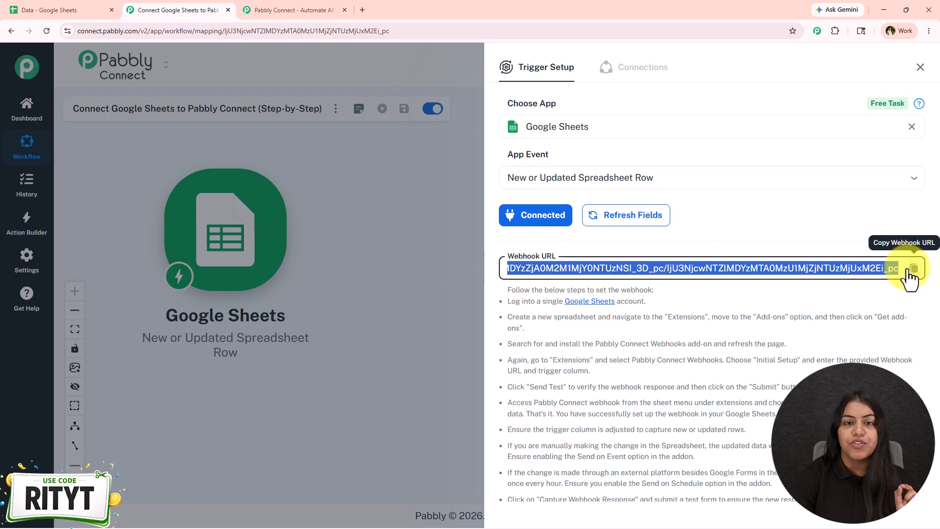
{"action": "left_click", "coordinate": [908, 271]}
Step: Switch to the Data spreadsheet and open the Pabbly Connect Webhooks add-on's listing in the Google Workspace Marketplace
{"action": "left_click", "coordinate": [30, 10]}
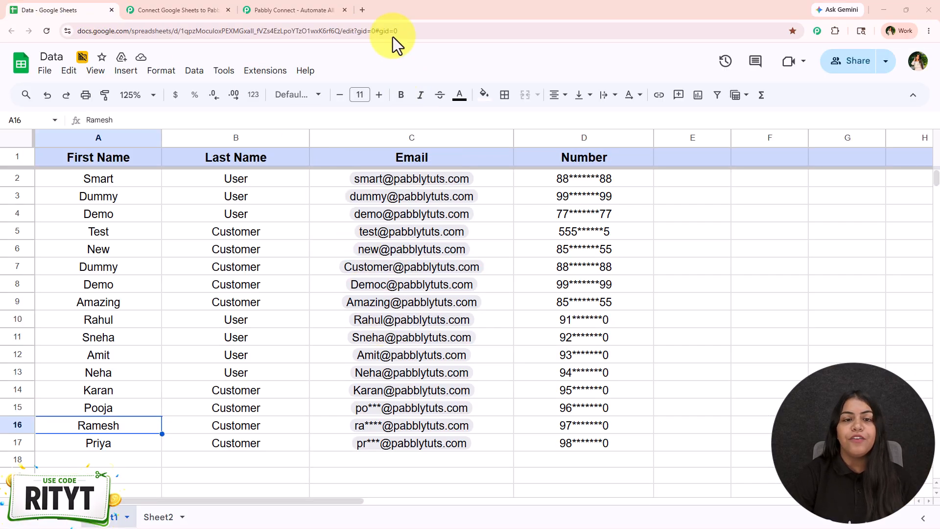
{"action": "left_click", "coordinate": [265, 70]}
{"action": "mouse_move", "coordinate": [279, 92]}
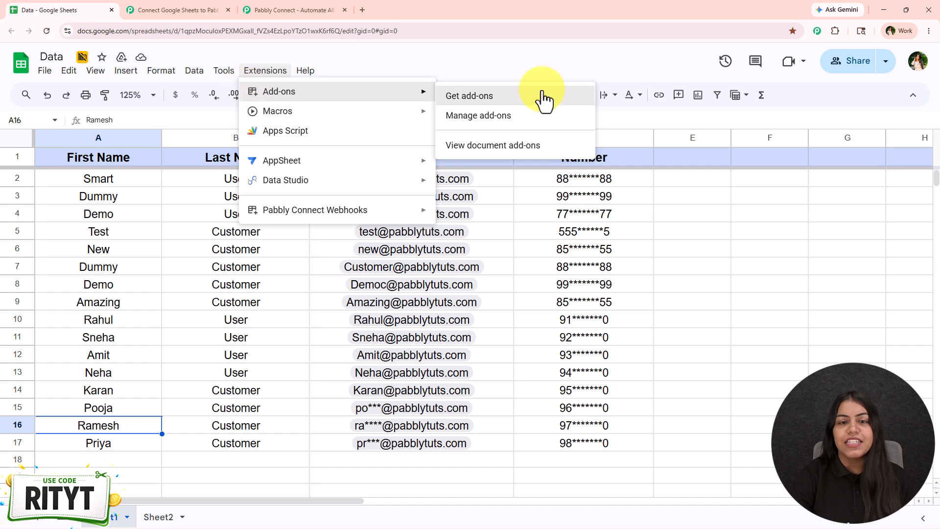
{"action": "left_click", "coordinate": [543, 94]}
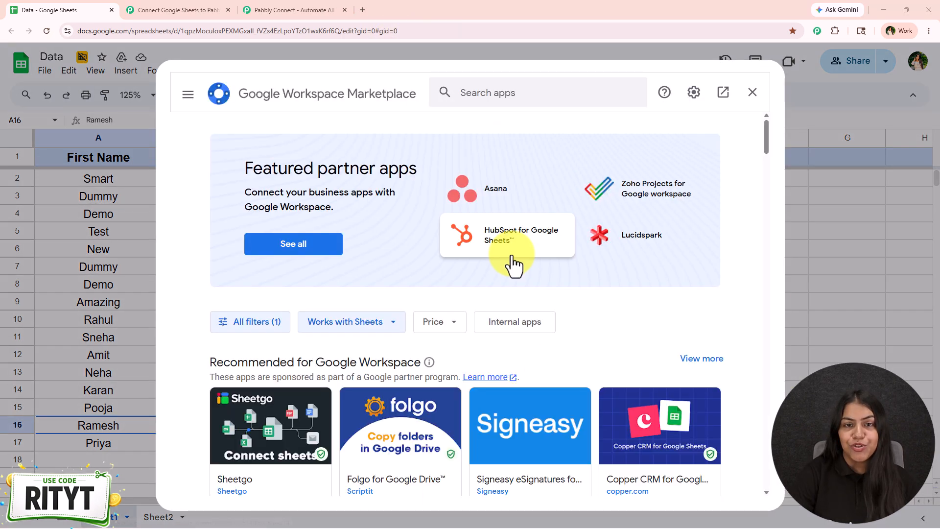
{"action": "left_click", "coordinate": [508, 91]}
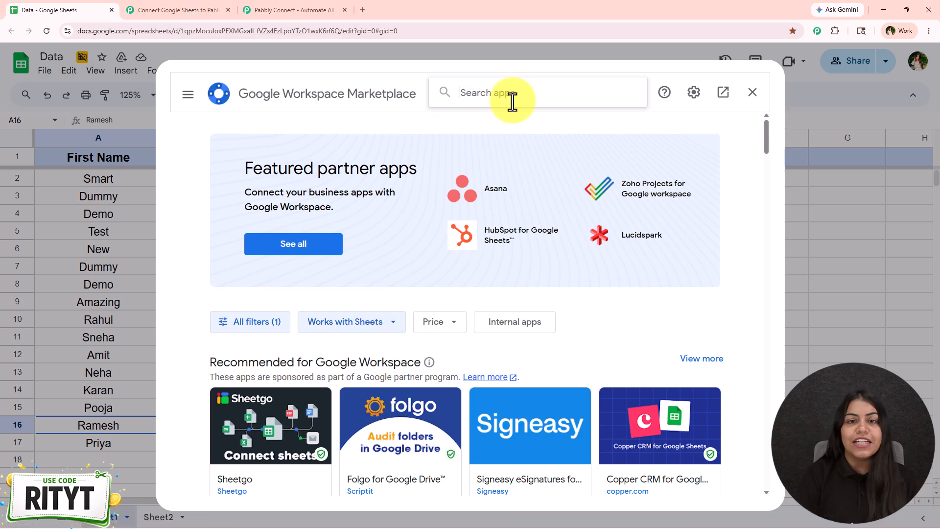
{"action": "type", "text": "Pabbly"}
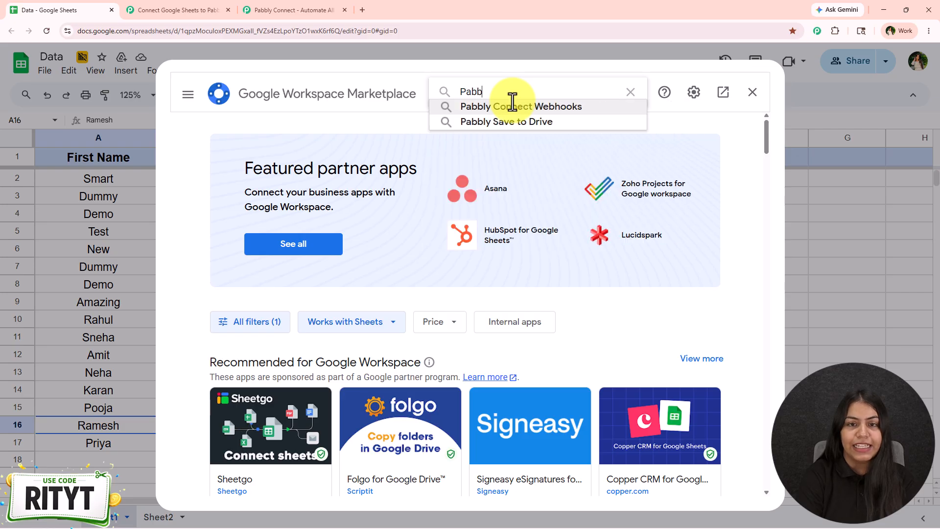
{"action": "left_click", "coordinate": [510, 103]}
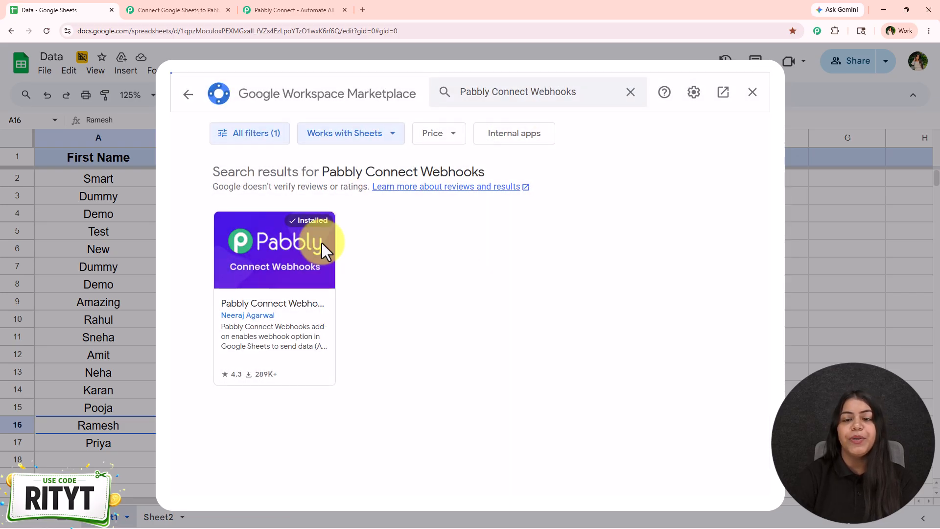
{"action": "left_click", "coordinate": [317, 256]}
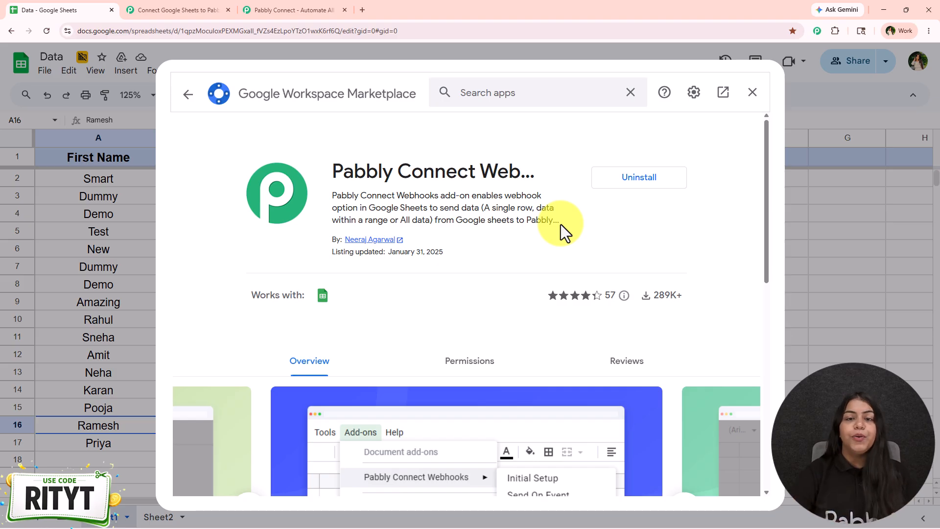
Step: Reload the Data spreadsheet after leaving the Marketplace and set its zoom to 150%
{"action": "left_click", "coordinate": [740, 101]}
{"action": "left_click", "coordinate": [47, 30]}
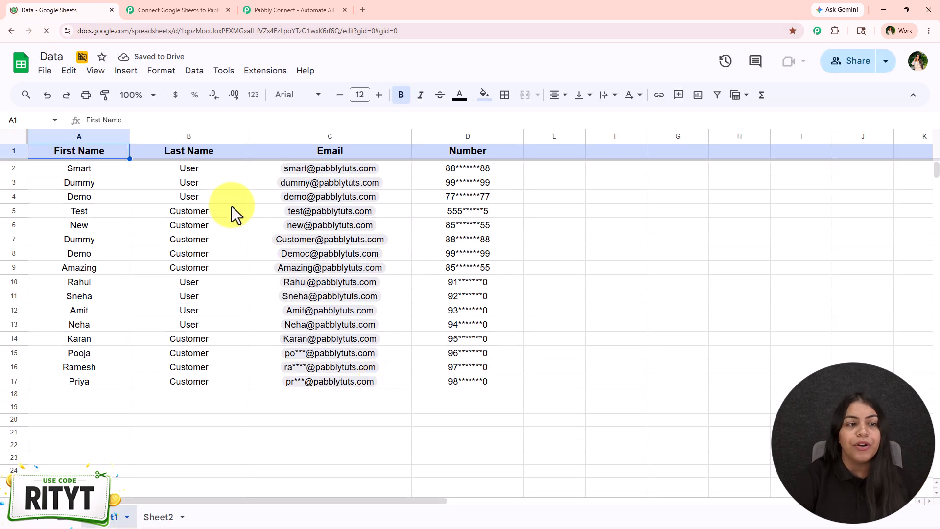
{"action": "left_click", "coordinate": [143, 96]}
{"action": "left_click", "coordinate": [140, 196]}
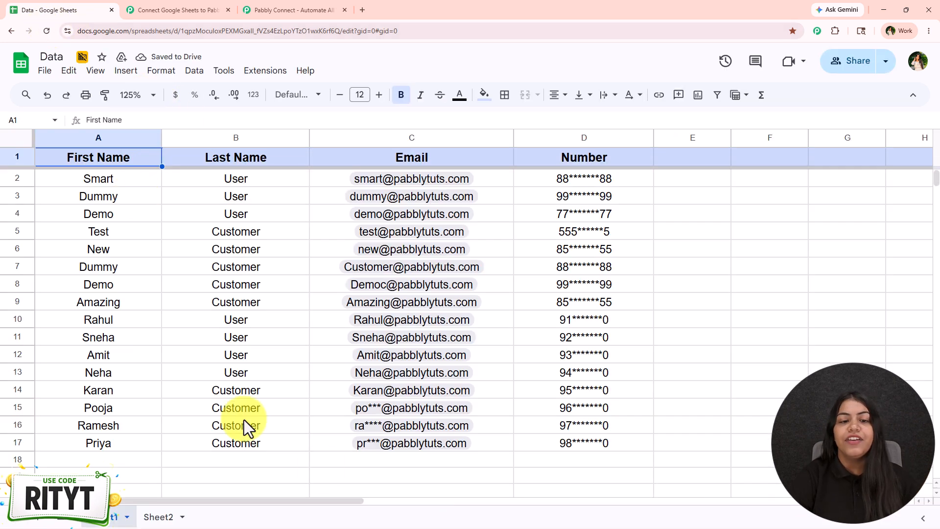
{"action": "left_click", "coordinate": [143, 95]}
{"action": "left_click", "coordinate": [141, 209]}
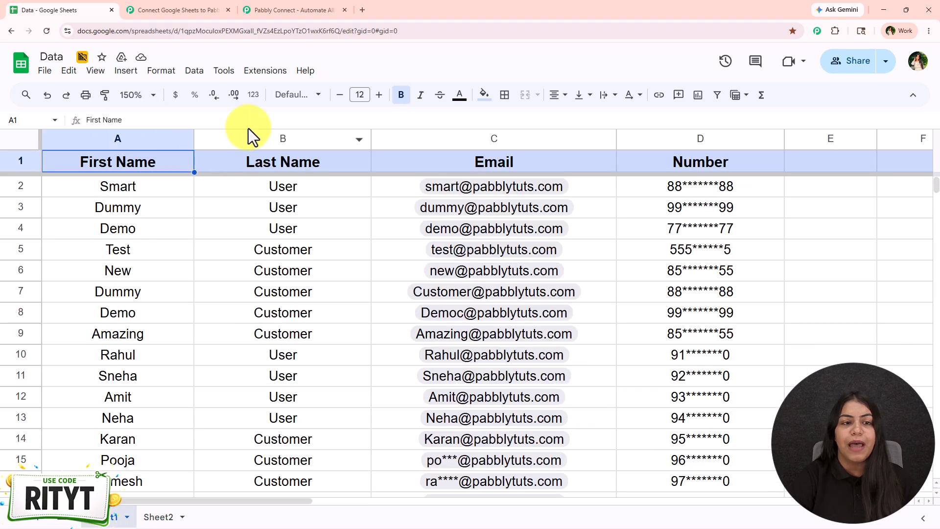
Step: Open the Initial Setup dialog of the Pabbly Connect Webhooks add-on
{"action": "left_click", "coordinate": [274, 72]}
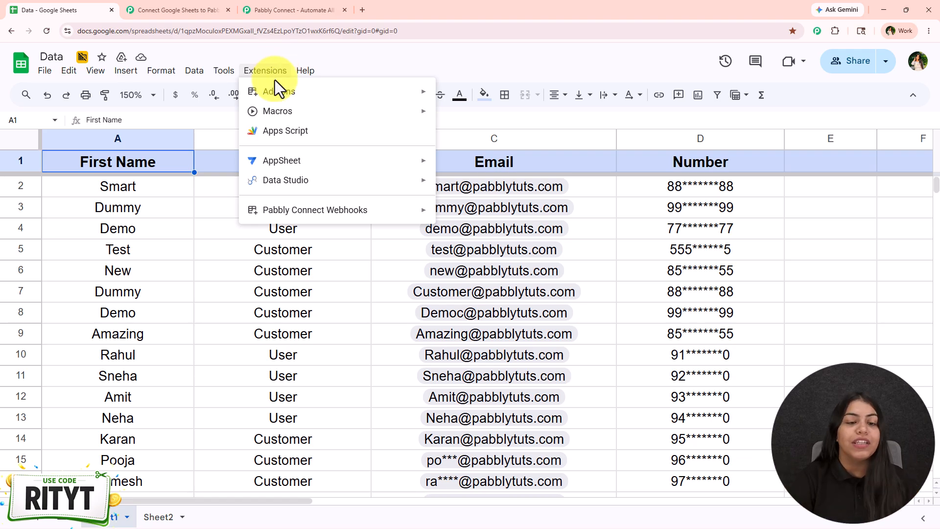
{"action": "mouse_move", "coordinate": [294, 216]}
{"action": "left_click", "coordinate": [457, 216]}
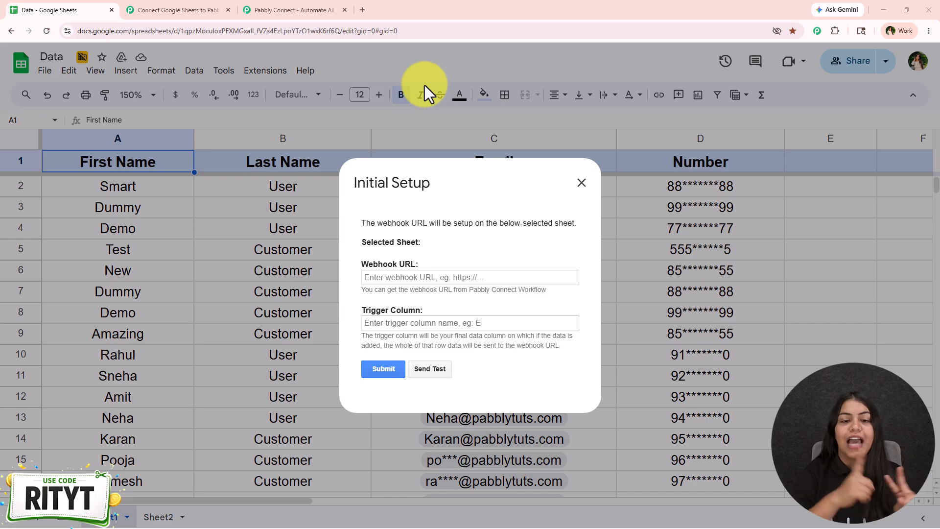
Step: Paste the copied webhook URL into the Initial Setup dialog, replacing the prefilled address
{"action": "right_click", "coordinate": [415, 278]}
{"action": "left_click", "coordinate": [445, 391]}
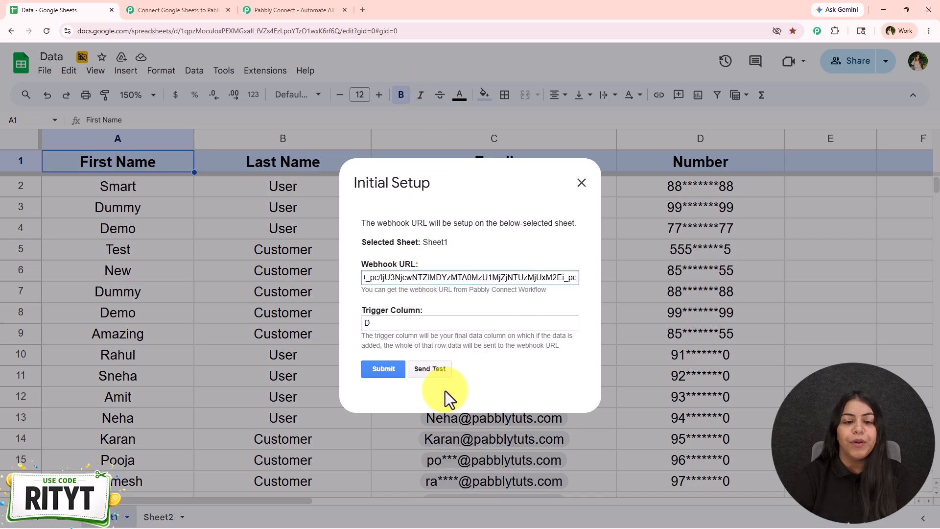
{"action": "left_click", "coordinate": [439, 323]}
{"action": "left_click", "coordinate": [454, 302]}
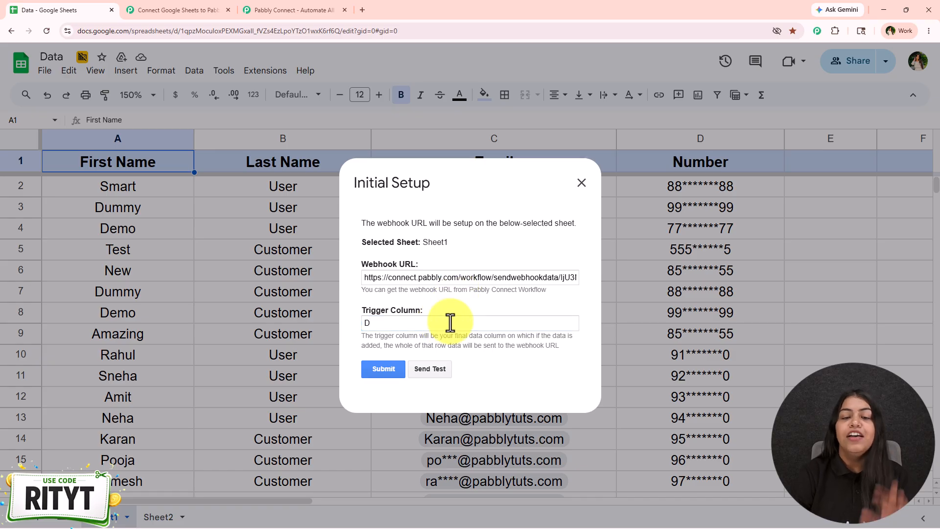
{"action": "triple_click", "coordinate": [416, 278]}
{"action": "left_click", "coordinate": [494, 241]}
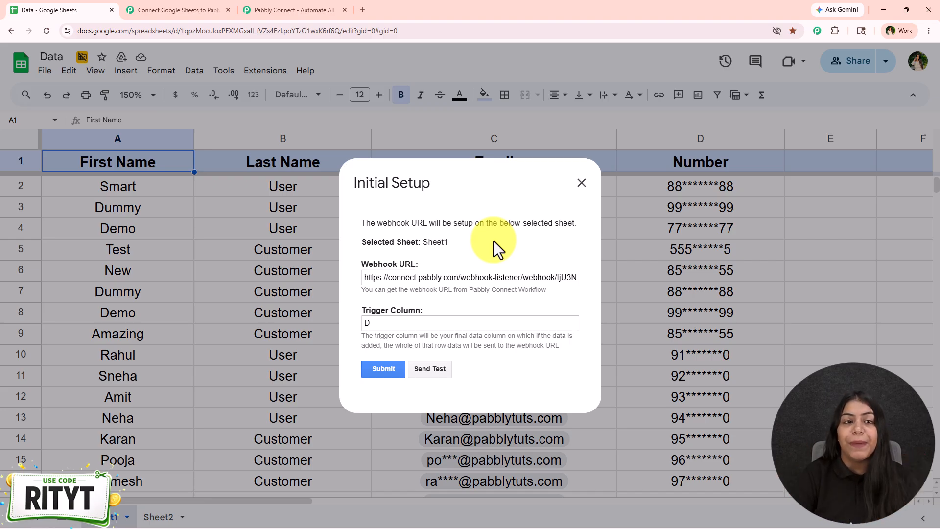
Step: Copy the webhook URL from the workflow's trigger again and paste it over the one in the Initial Setup dialog
{"action": "left_click", "coordinate": [164, 9]}
{"action": "left_click", "coordinate": [910, 277]}
{"action": "left_click", "coordinate": [49, 9]}
{"action": "triple_click", "coordinate": [397, 280]}
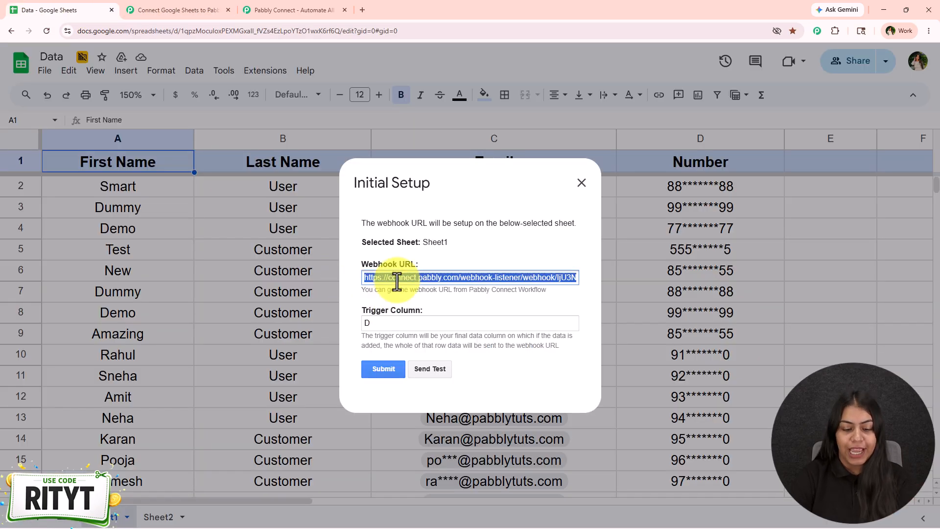
{"action": "key", "text": "ctrl+v"}
Step: Submit the Initial Setup for Sheet1 with D as the trigger column
{"action": "left_click", "coordinate": [435, 321]}
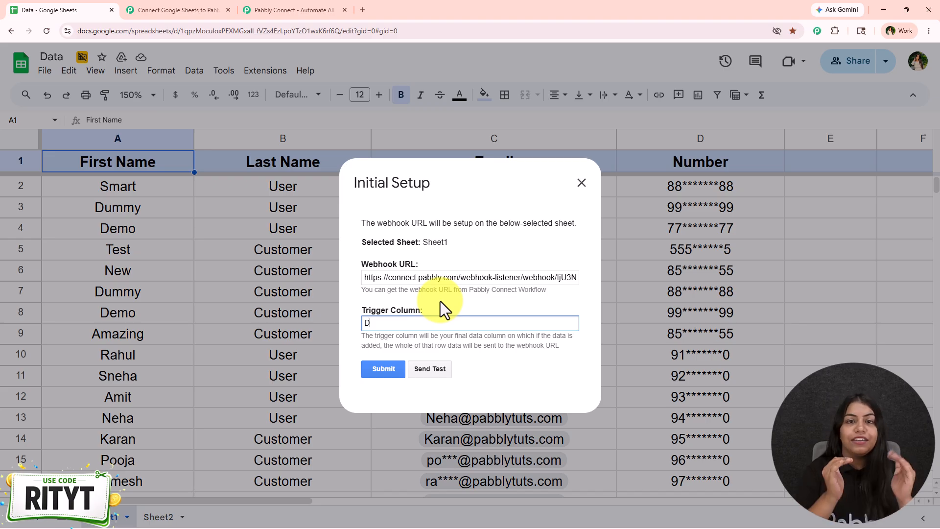
{"action": "left_click", "coordinate": [390, 371]}
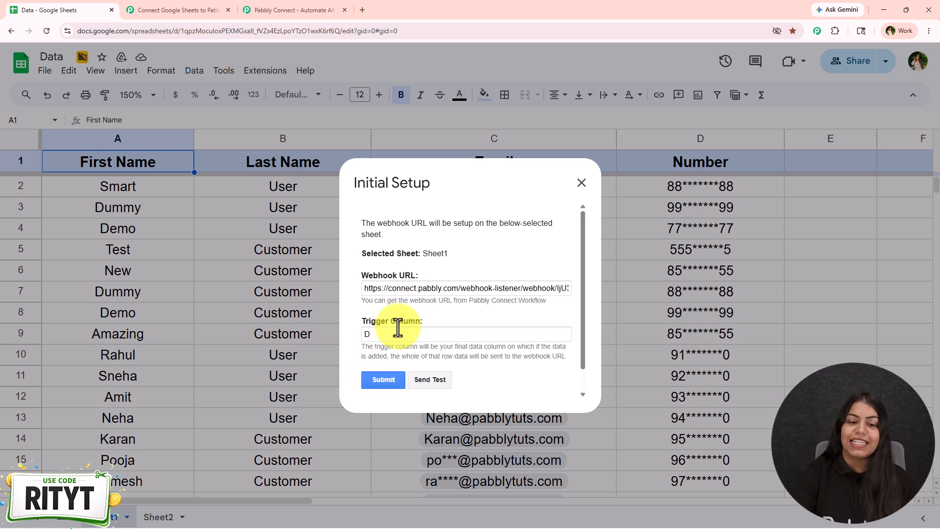
{"action": "scroll", "coordinate": [408, 331], "scroll_direction": "down", "scroll_amount": 1}
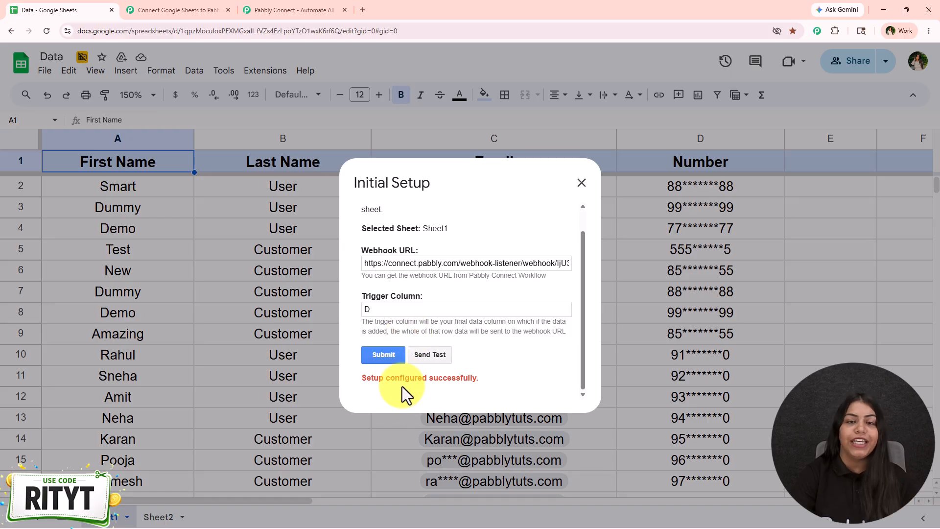
Step: Check the workflow's Google Sheets trigger for its webhook capture status and send test data from the add-on's Initial Setup dialog
{"action": "left_click", "coordinate": [201, 10]}
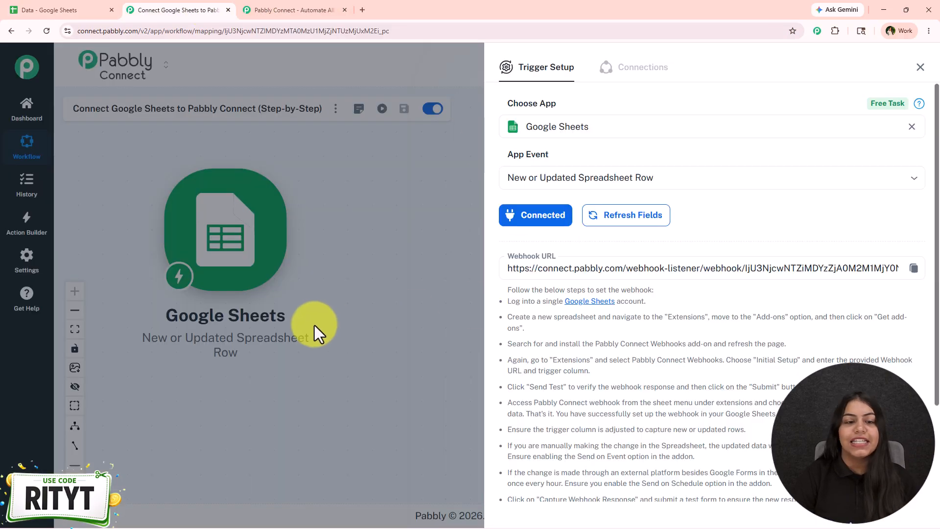
{"action": "scroll", "coordinate": [596, 336], "scroll_direction": "down", "scroll_amount": 3}
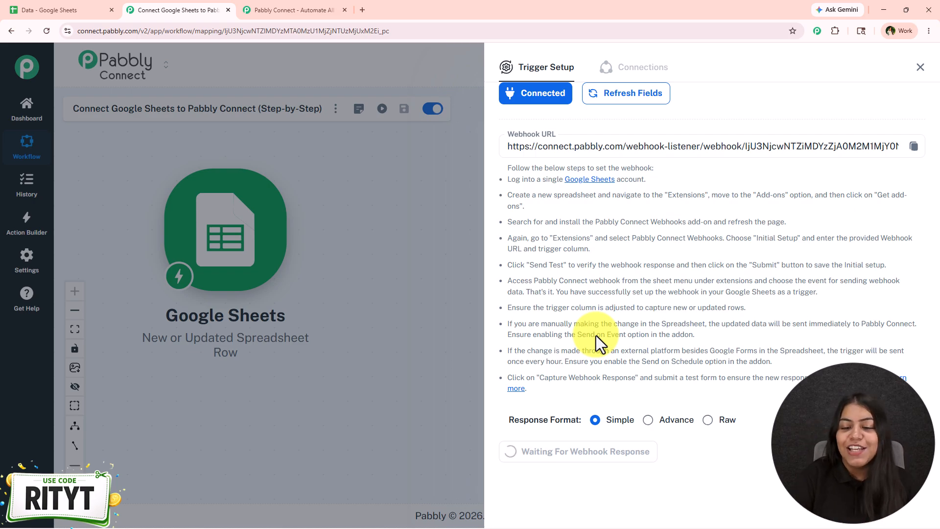
{"action": "left_click", "coordinate": [34, 3]}
{"action": "left_click", "coordinate": [424, 356]}
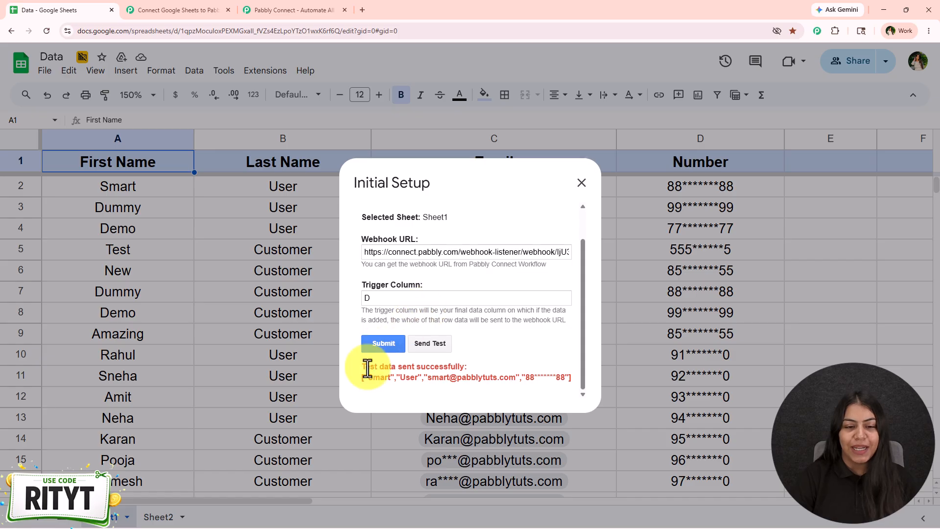
Step: Review the test row data received by the workflow's Google Sheets trigger and close the trigger setup
{"action": "left_click", "coordinate": [202, 11]}
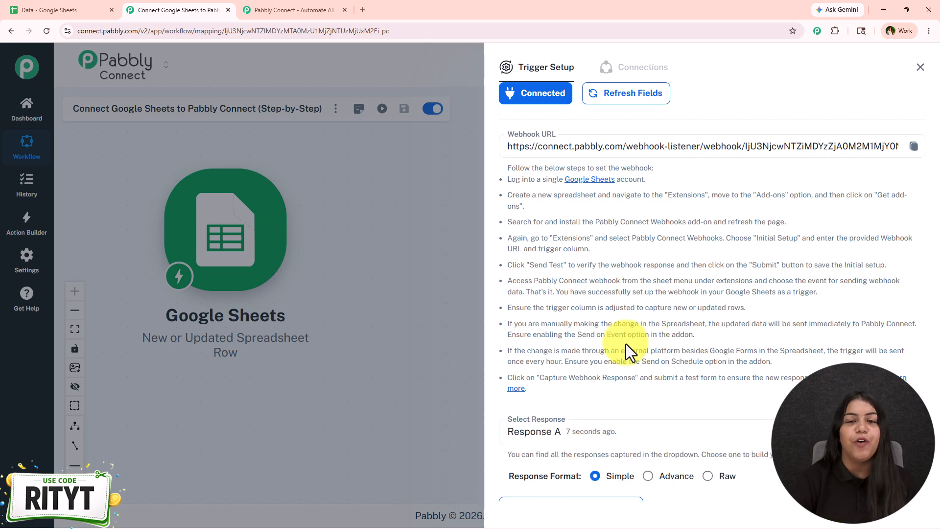
{"action": "scroll", "coordinate": [625, 342], "scroll_direction": "down", "scroll_amount": 4}
{"action": "scroll", "coordinate": [675, 306], "scroll_direction": "down", "scroll_amount": 6}
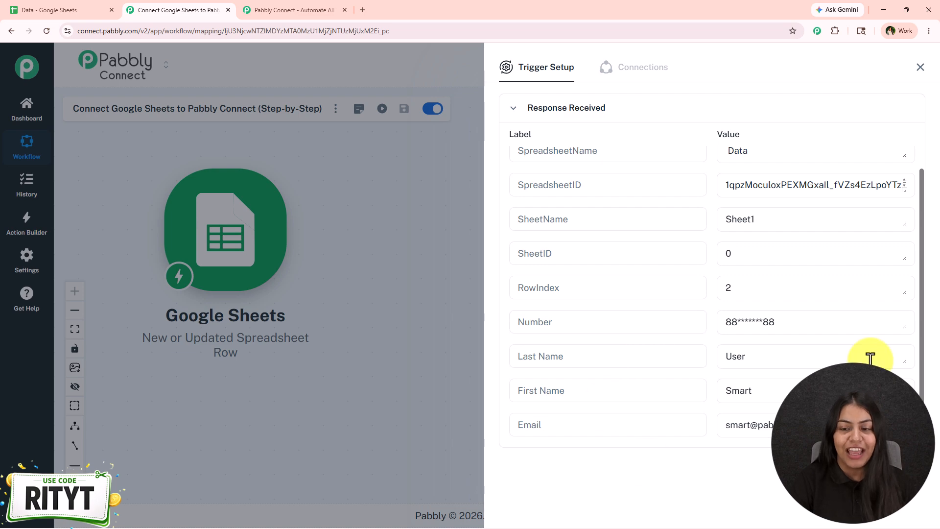
{"action": "left_click", "coordinate": [918, 70]}
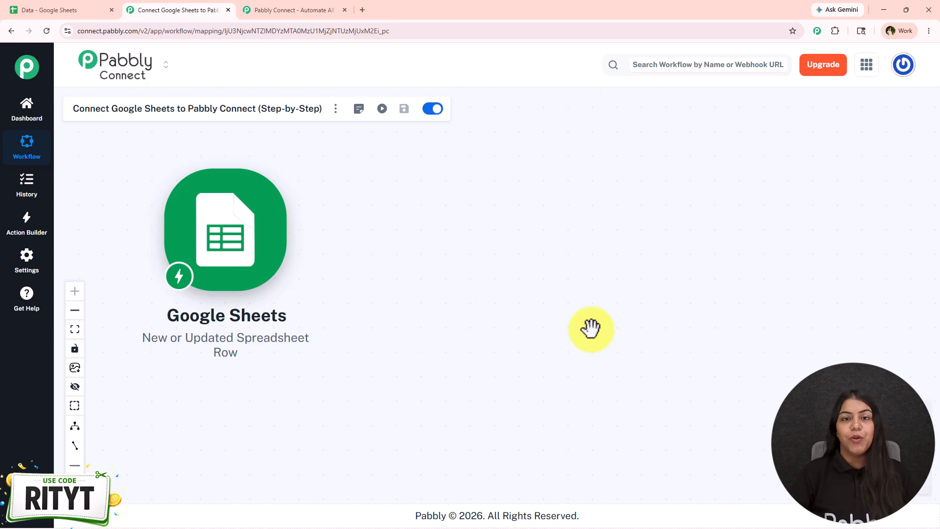
Step: Return to the spreadsheet, close the Initial Setup dialog and review the sending options of the Pabbly Connect Webhooks add-on
{"action": "left_click", "coordinate": [14, 7]}
{"action": "left_click", "coordinate": [582, 184]}
{"action": "left_click", "coordinate": [264, 72]}
{"action": "mouse_move", "coordinate": [278, 201]}
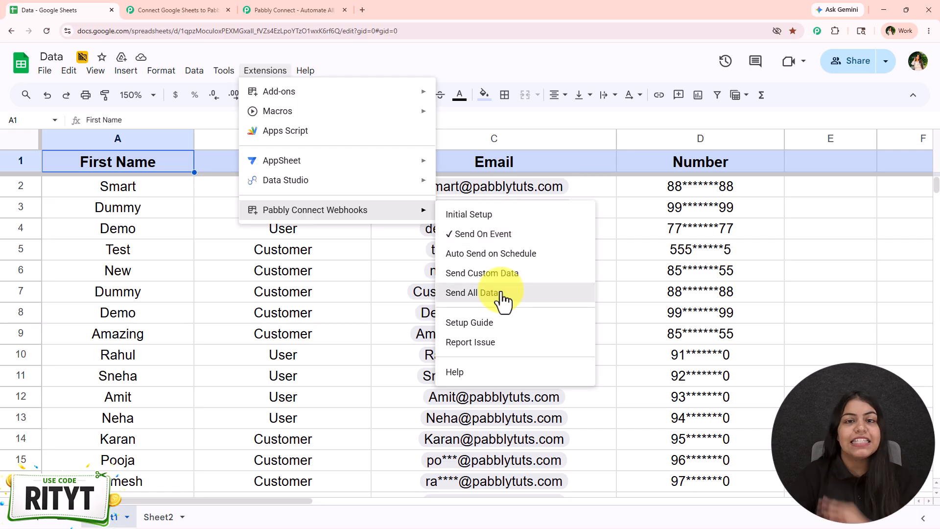
Step: Select the empty cells A18:D18 below the last customer record in Sheet1
{"action": "scroll", "coordinate": [216, 329], "scroll_direction": "down", "scroll_amount": 5}
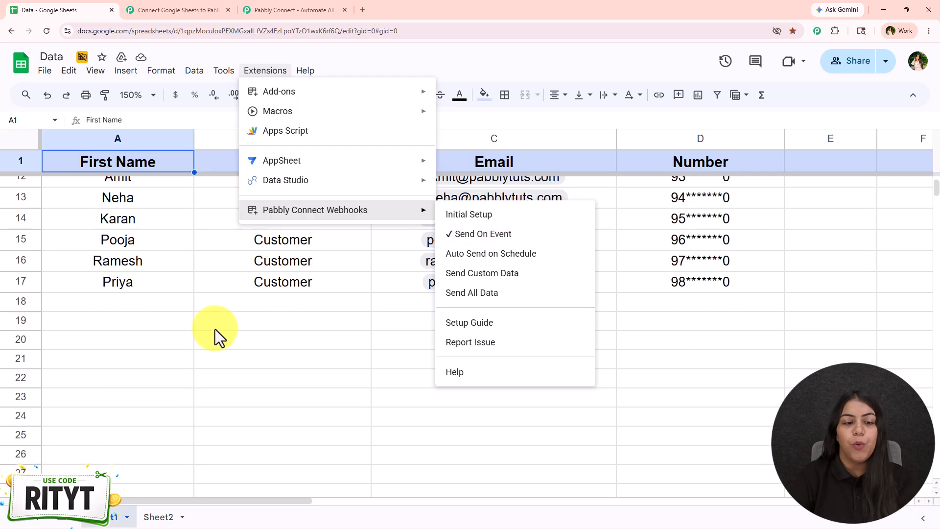
{"action": "left_click", "coordinate": [102, 302]}
{"action": "left_click_drag", "start_coordinate": [102, 303], "coordinate": [545, 302]}
{"action": "left_click_drag", "start_coordinate": [651, 310], "coordinate": [664, 310]}
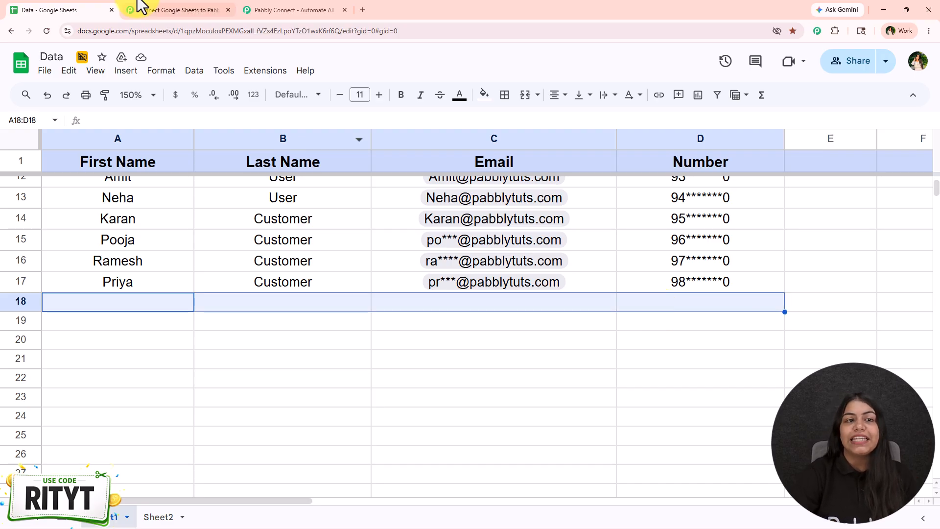
Step: Return to the workflow and add an action step after the trigger with Google Sheets as its app
{"action": "left_click", "coordinate": [176, 10]}
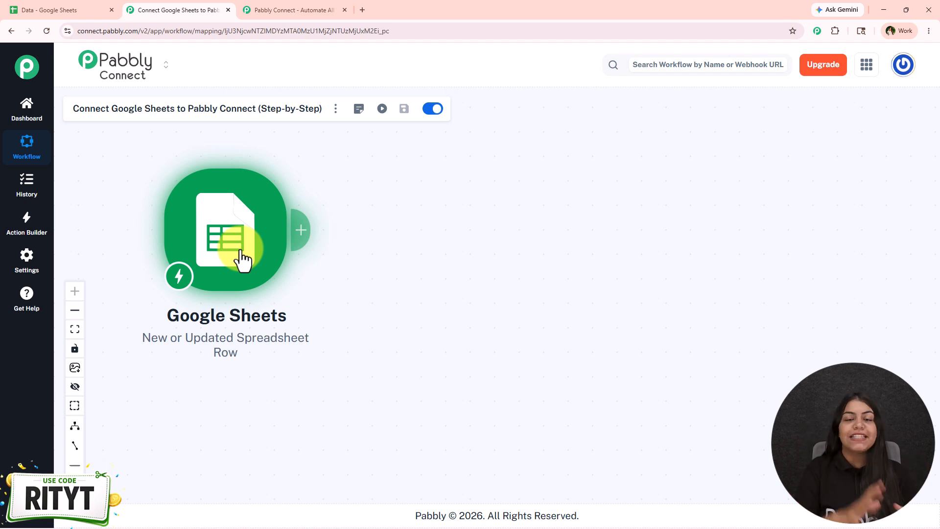
{"action": "left_click", "coordinate": [298, 239]}
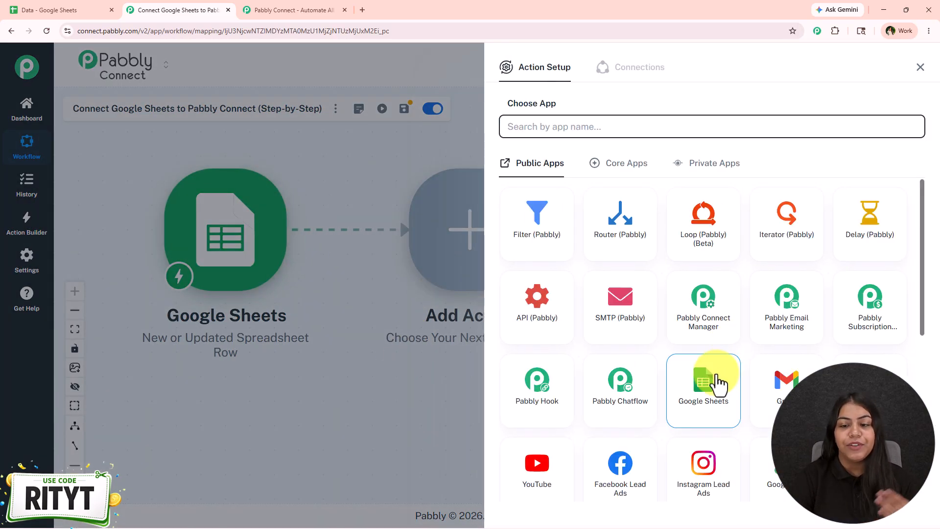
{"action": "left_click", "coordinate": [715, 384]}
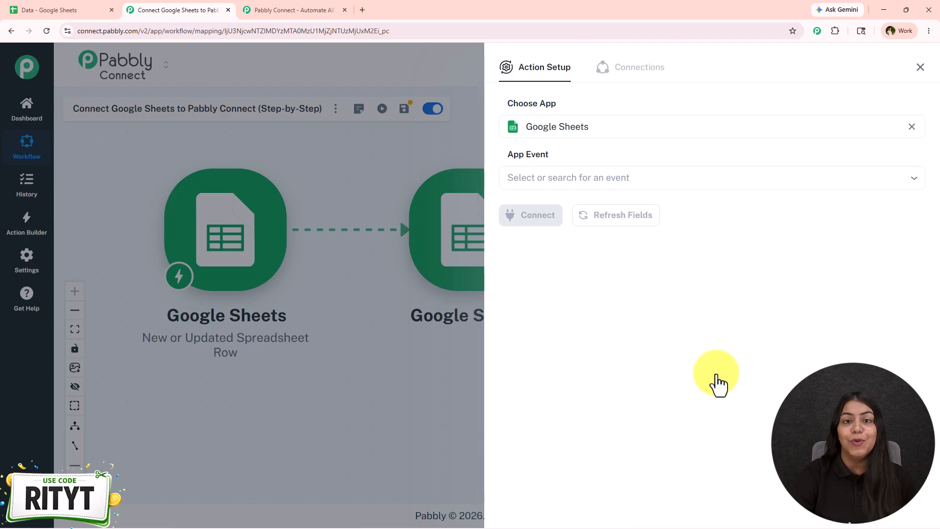
Step: Look through the available Google Sheets action events and choose Add New Row for the action step
{"action": "left_click", "coordinate": [566, 177]}
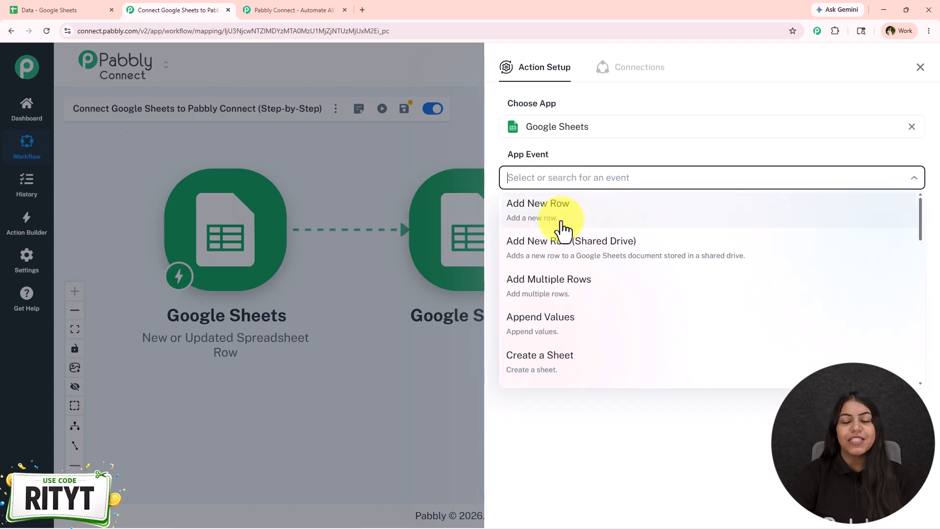
{"action": "scroll", "coordinate": [565, 284], "scroll_direction": "down", "scroll_amount": 2}
{"action": "scroll", "coordinate": [565, 284], "scroll_direction": "down", "scroll_amount": 5}
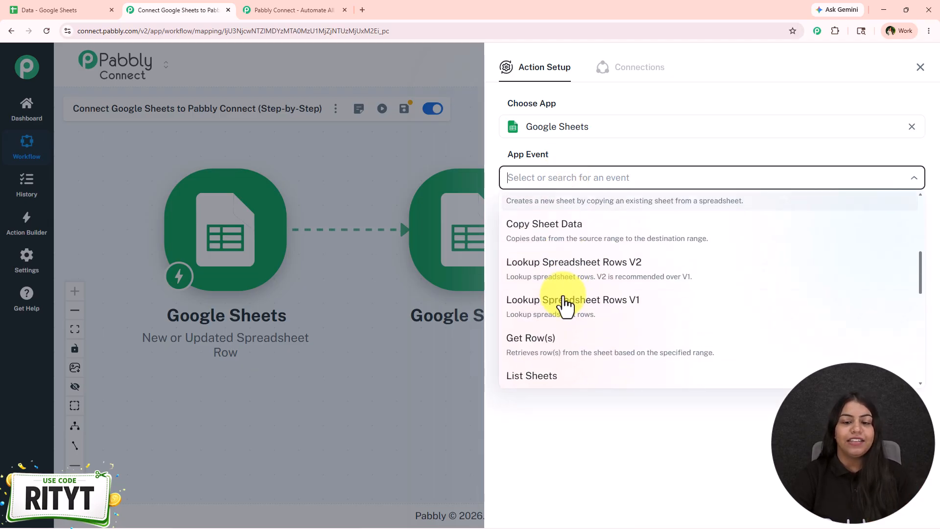
{"action": "scroll", "coordinate": [550, 342], "scroll_direction": "up", "scroll_amount": 4}
{"action": "scroll", "coordinate": [550, 342], "scroll_direction": "down", "scroll_amount": 5}
{"action": "scroll", "coordinate": [551, 364], "scroll_direction": "down", "scroll_amount": 5}
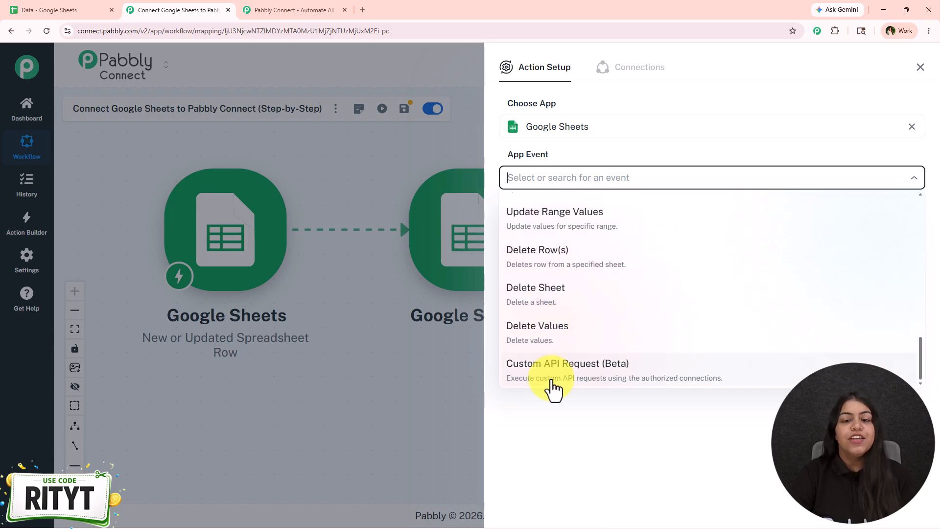
{"action": "scroll", "coordinate": [564, 295], "scroll_direction": "up", "scroll_amount": 10}
{"action": "scroll", "coordinate": [563, 298], "scroll_direction": "up", "scroll_amount": 4}
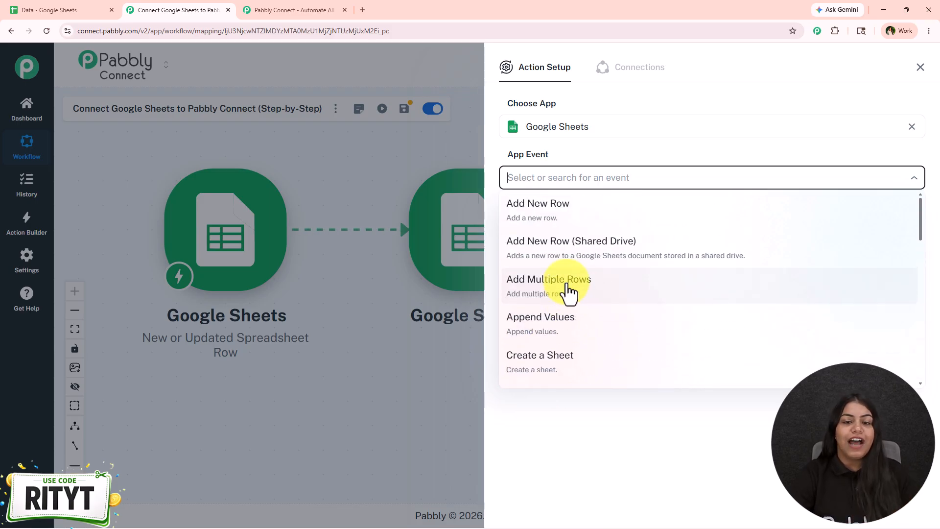
{"action": "left_click", "coordinate": [562, 223]}
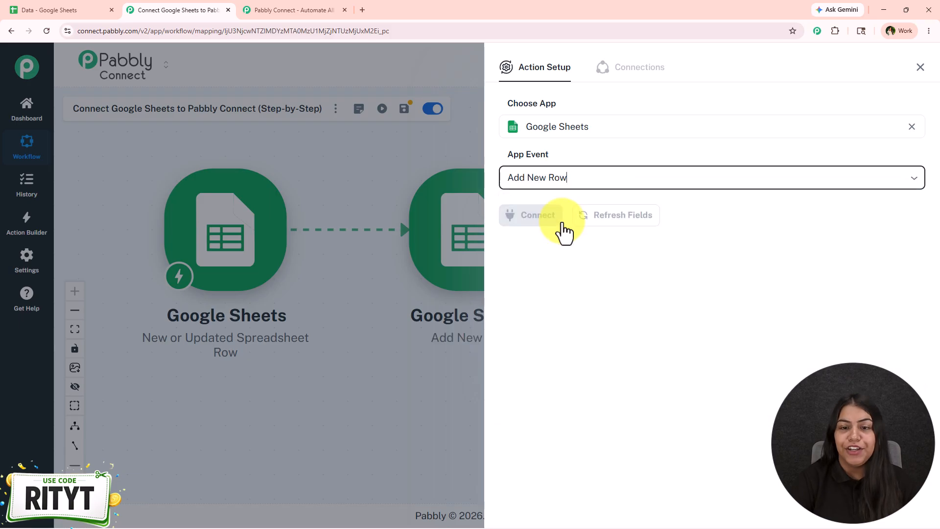
Step: Add a new Google Sheets connection to the action by signing in with the Google account and granting Pabbly Connect Sheets access
{"action": "left_click", "coordinate": [547, 222]}
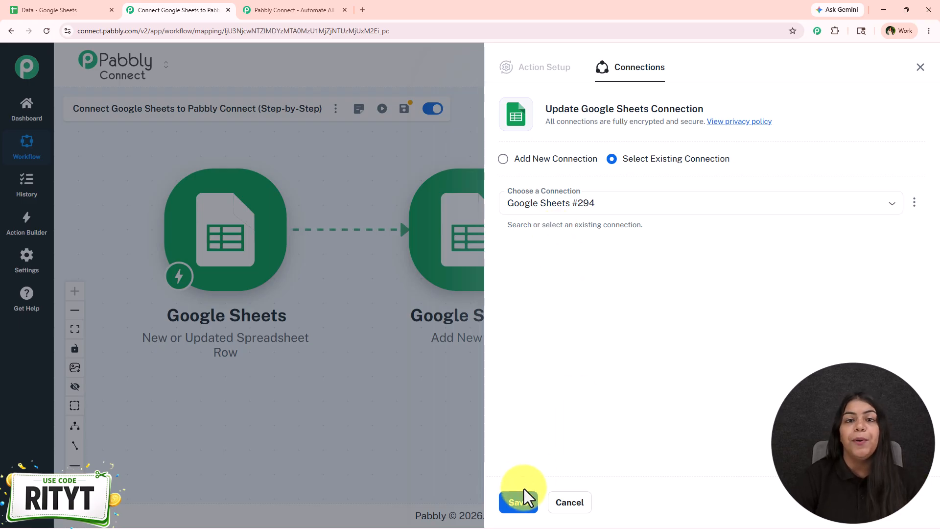
{"action": "left_click", "coordinate": [534, 159]}
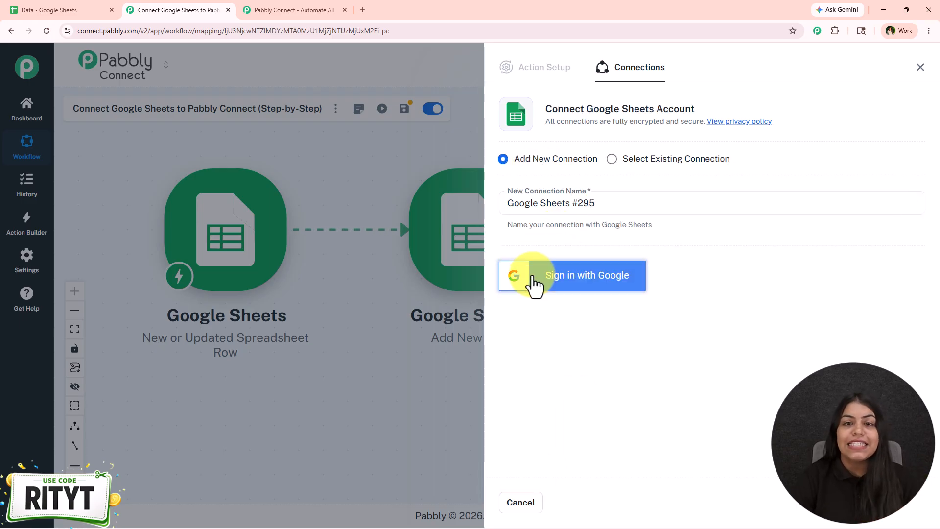
{"action": "left_click", "coordinate": [534, 277]}
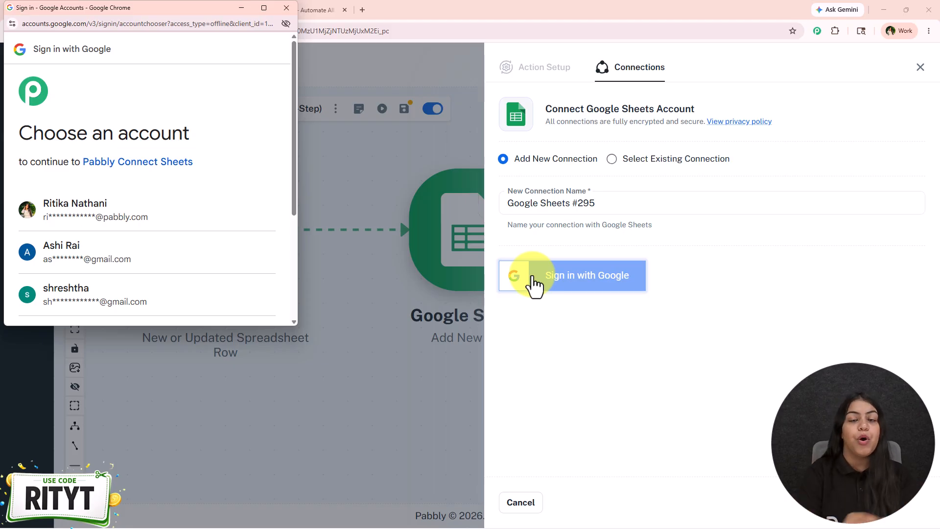
{"action": "left_click", "coordinate": [177, 226]}
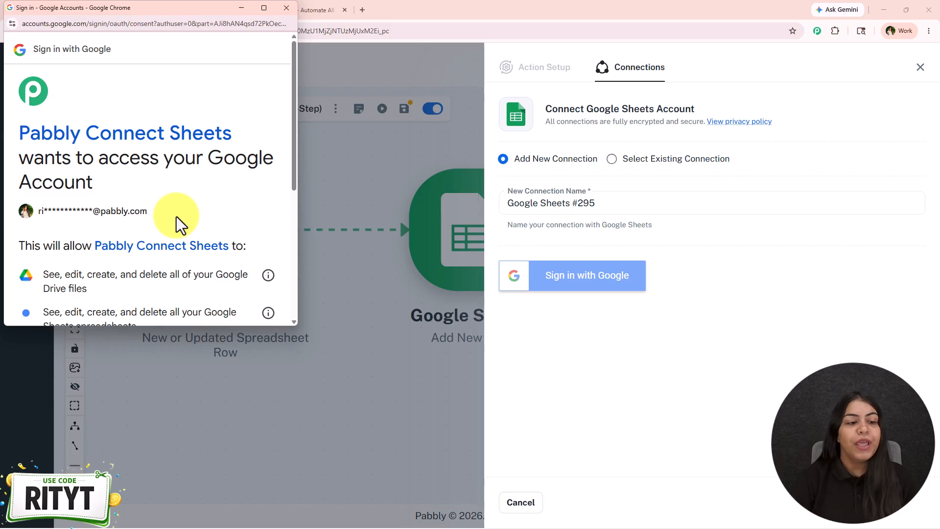
{"action": "scroll", "coordinate": [176, 225], "scroll_direction": "down", "scroll_amount": 3}
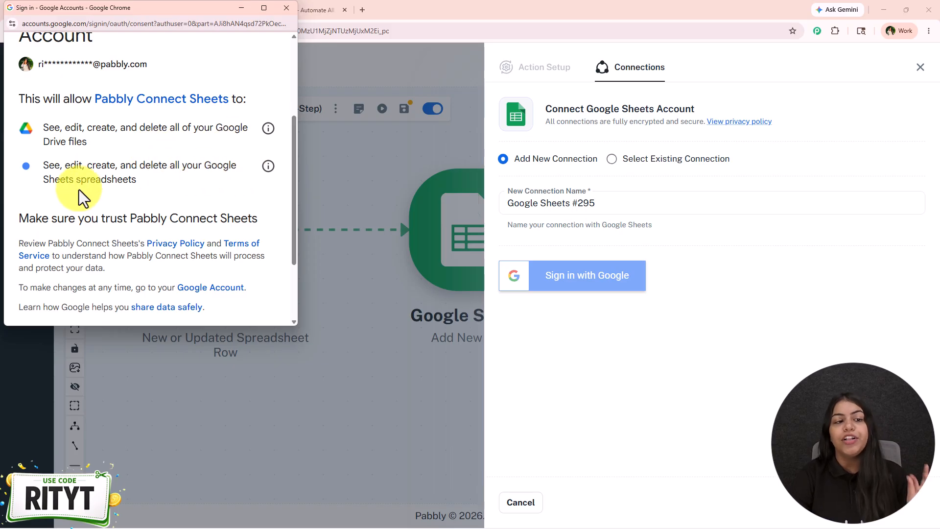
{"action": "scroll", "coordinate": [130, 199], "scroll_direction": "down", "scroll_amount": 3}
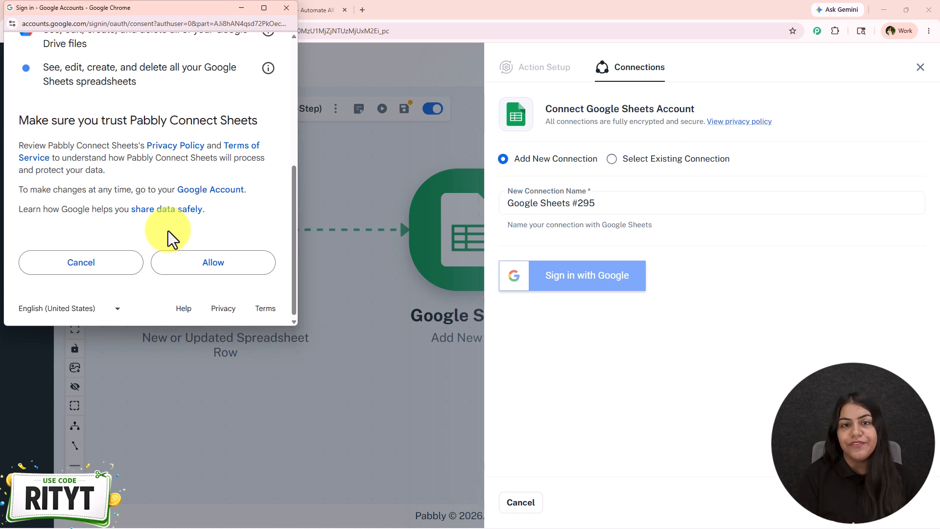
{"action": "left_click", "coordinate": [186, 270]}
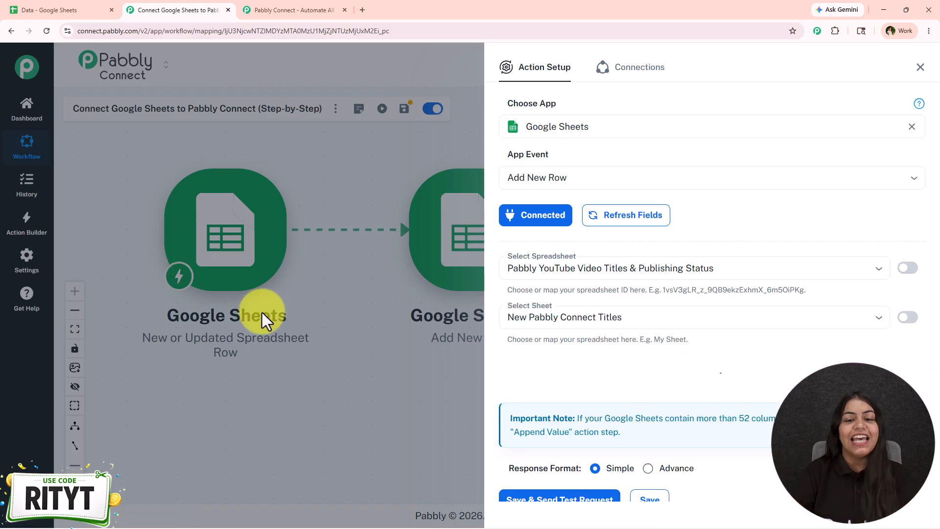
Step: Save the Add New Row action with its column fields left empty and move its node lower and farther from the trigger
{"action": "scroll", "coordinate": [592, 400], "scroll_direction": "down", "scroll_amount": 15}
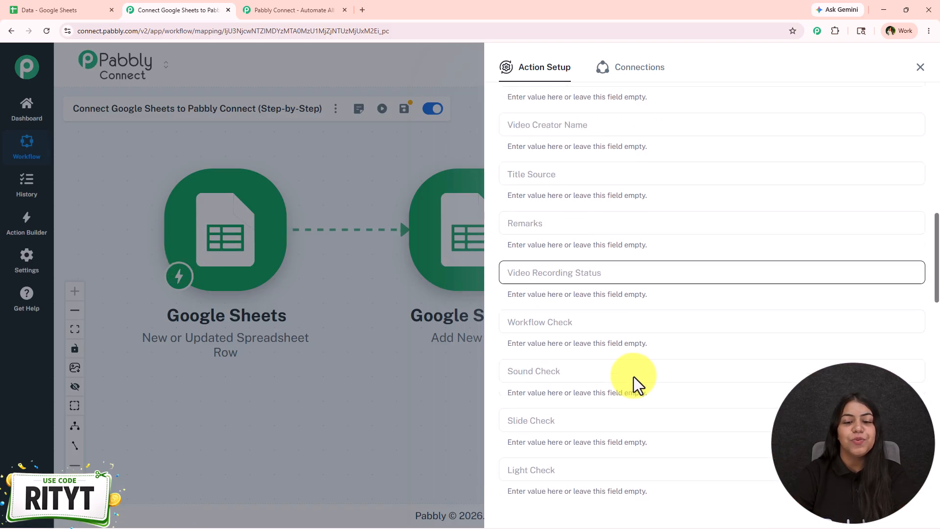
{"action": "scroll", "coordinate": [629, 387], "scroll_direction": "down", "scroll_amount": 10}
{"action": "left_click", "coordinate": [644, 451]}
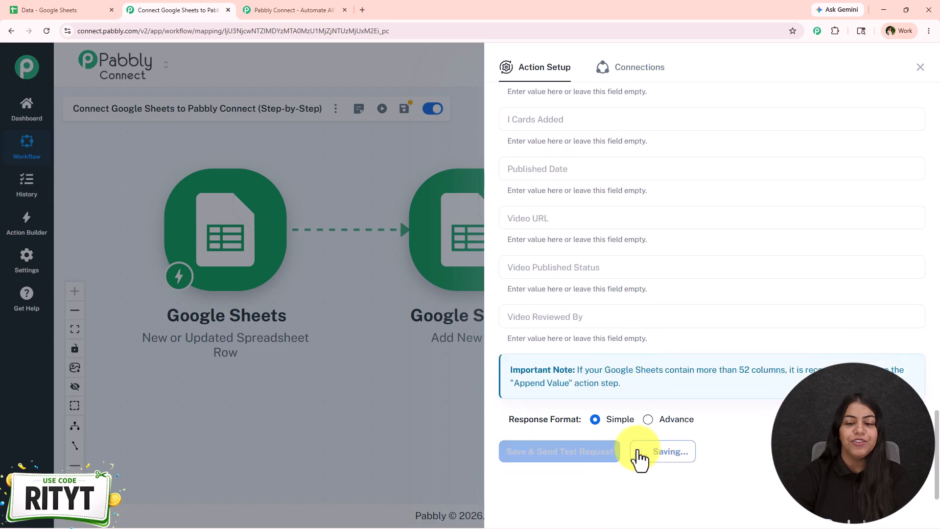
{"action": "left_click", "coordinate": [920, 68]}
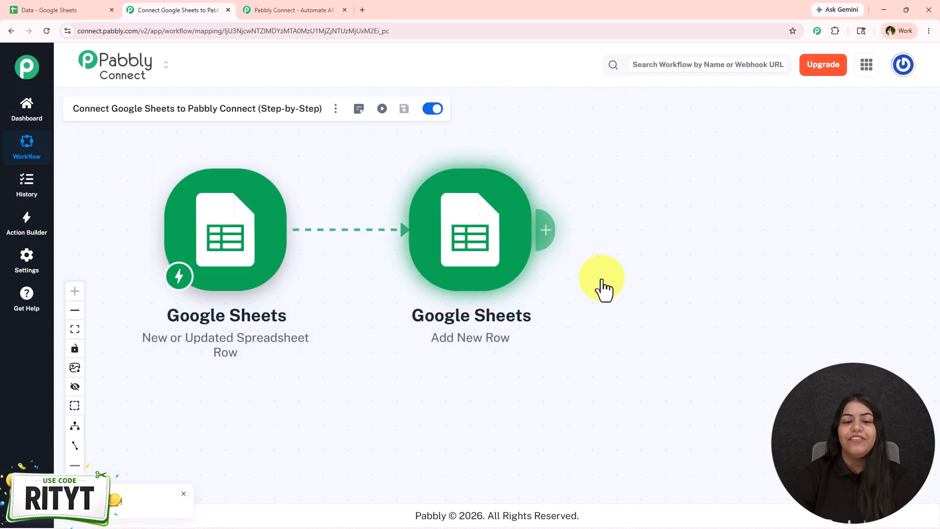
{"action": "left_click_drag", "start_coordinate": [566, 276], "coordinate": [507, 330]}
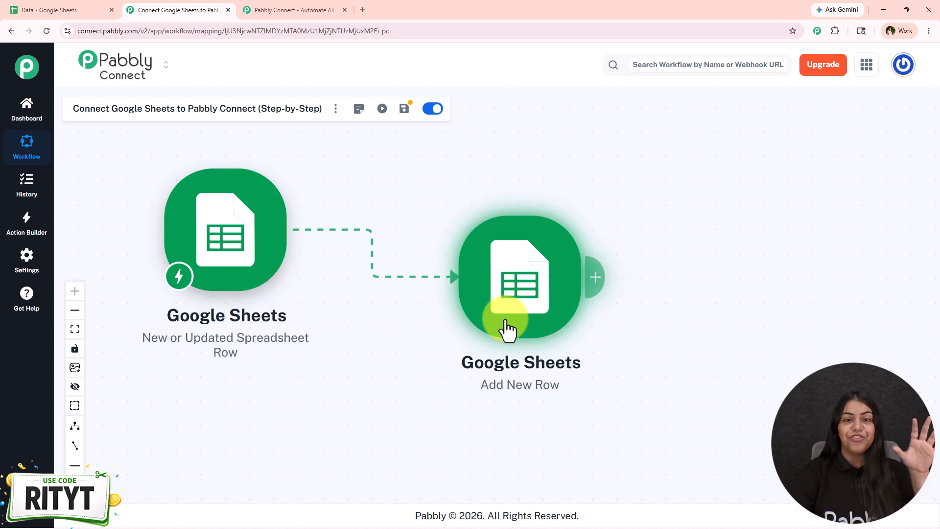